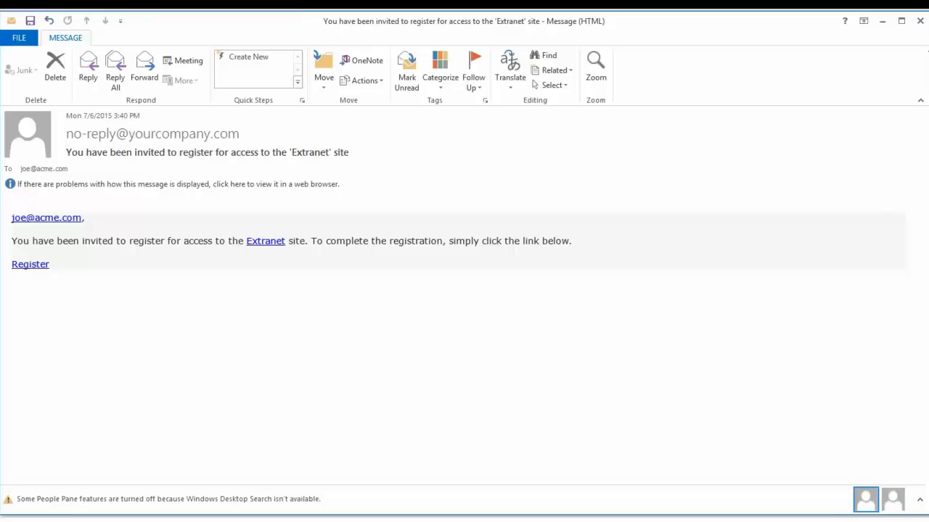
# - Close the invitation e-mail and add a Mail Definitions app named "ExCM 2013 Mail Definitions" to the Extranet site
pyautogui.click(920, 20)
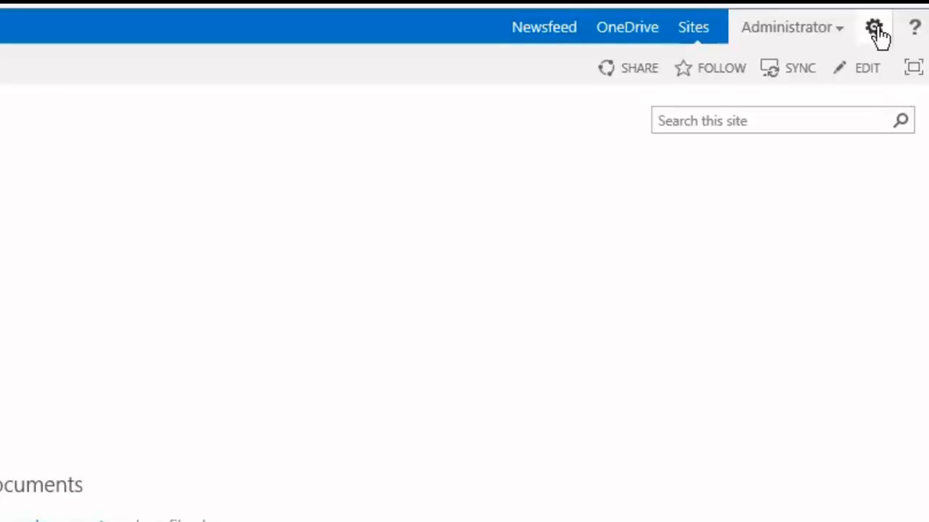
pyautogui.click(875, 29)
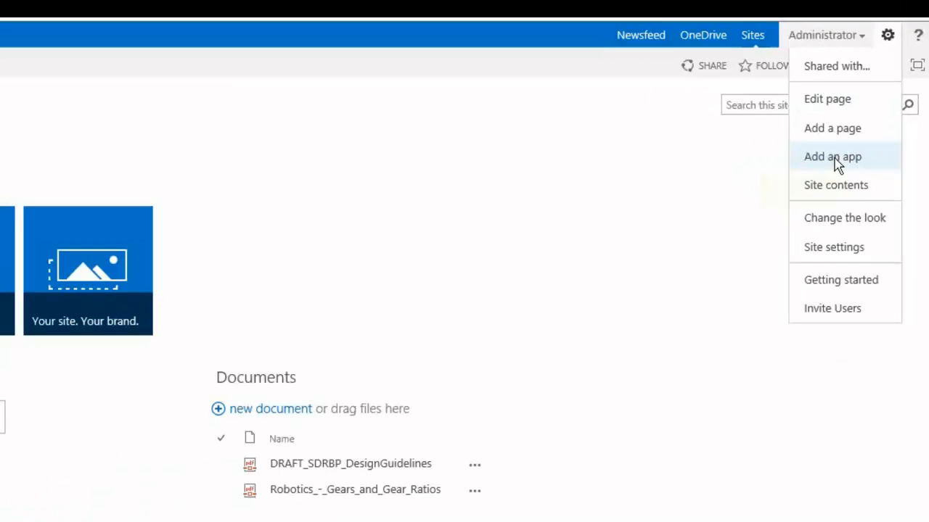
pyautogui.click(834, 158)
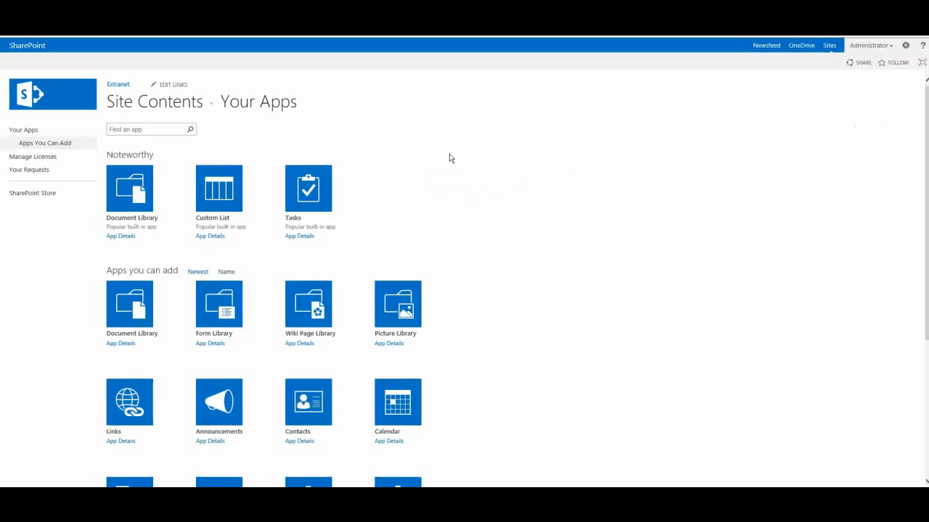
pyautogui.scroll(-3, 240, 246)
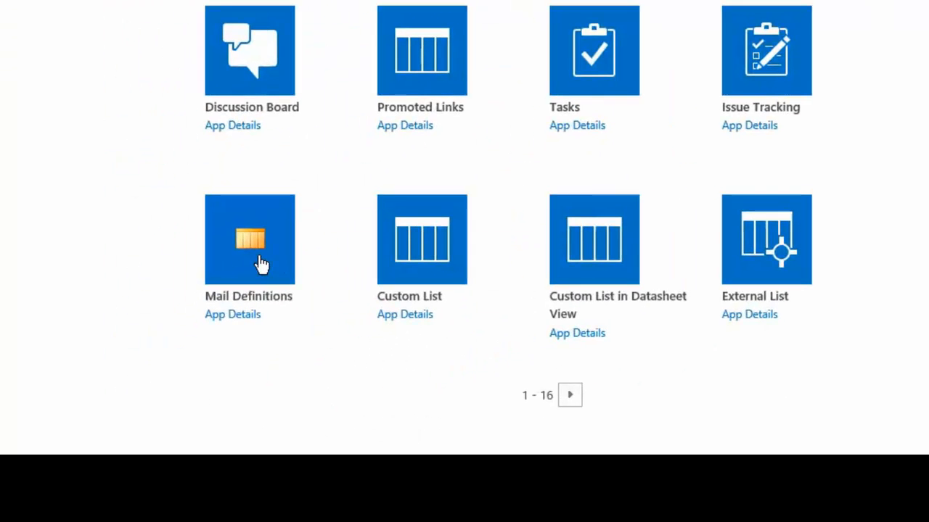
pyautogui.click(259, 256)
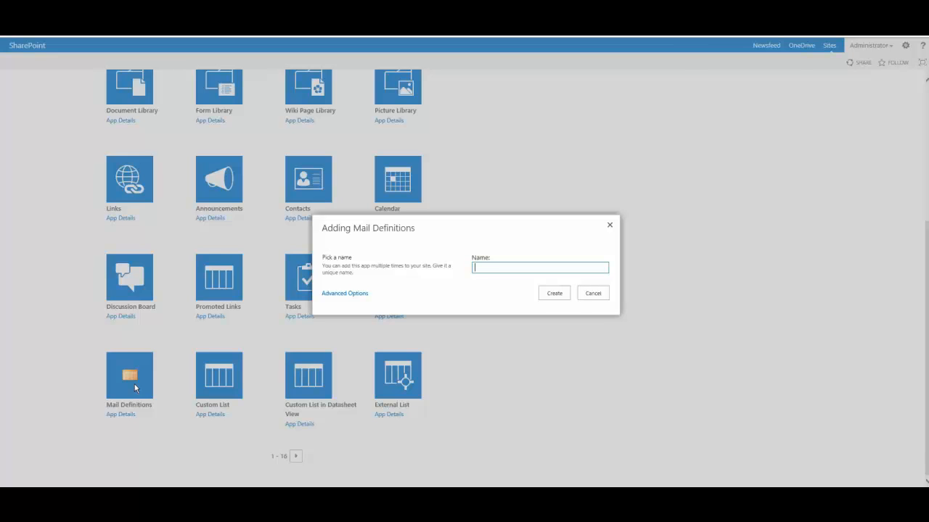
pyautogui.write('ExCM 2013 Mail Definitions')
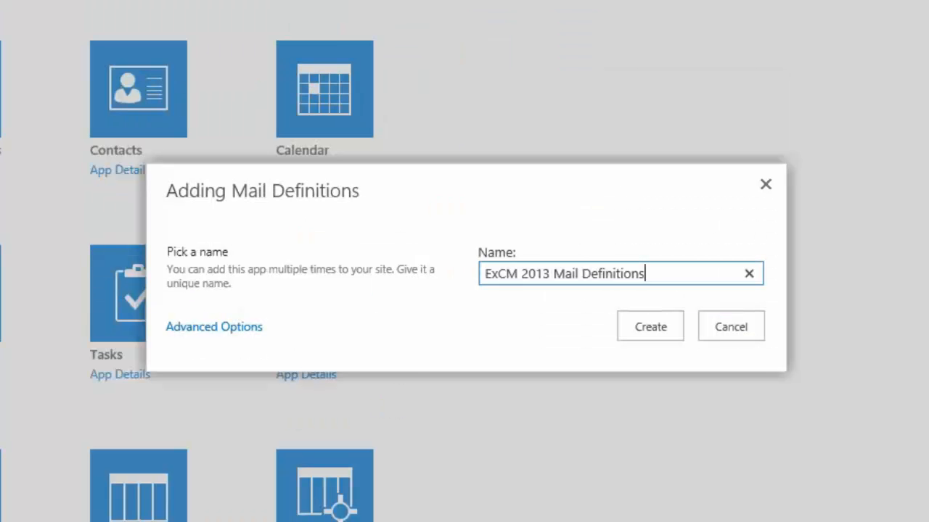
pyautogui.click(636, 325)
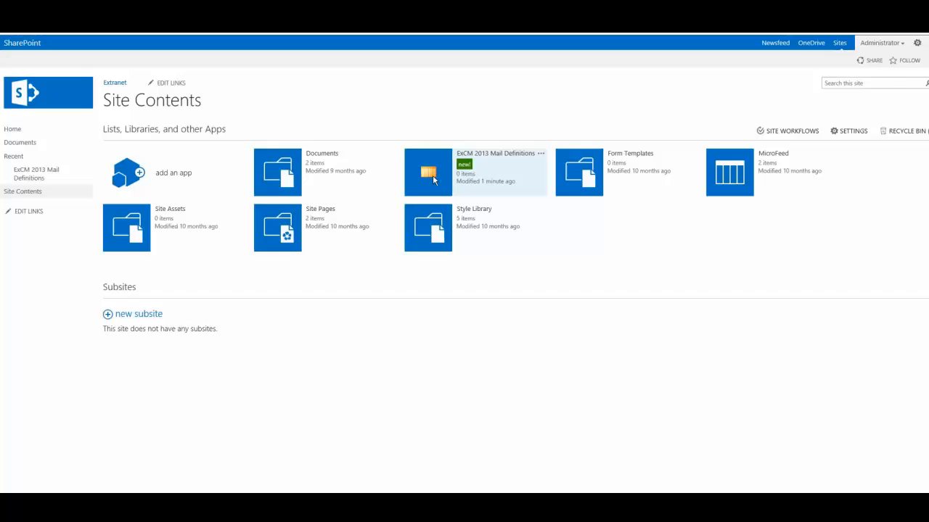
# - Open the ExCM 2013 Mail Definitions list and start a new item in it
pyautogui.click(530, 172)
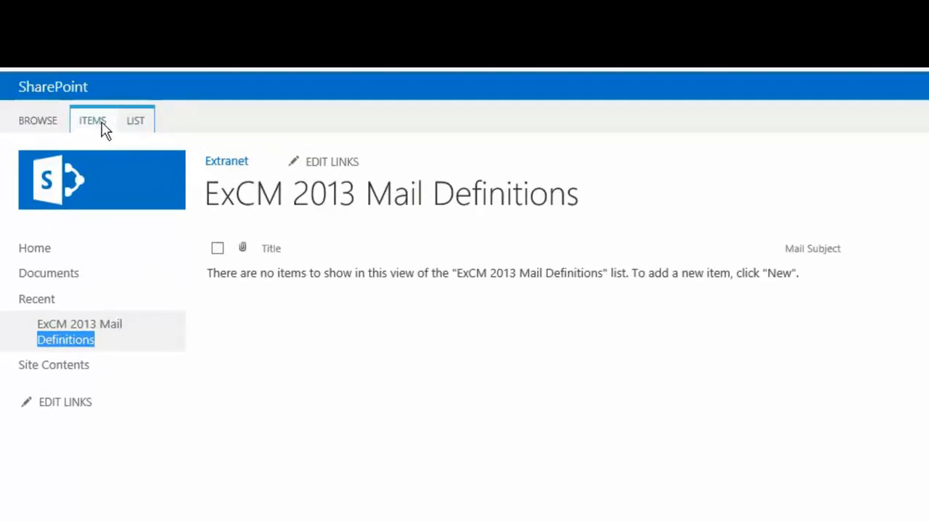
pyautogui.click(103, 130)
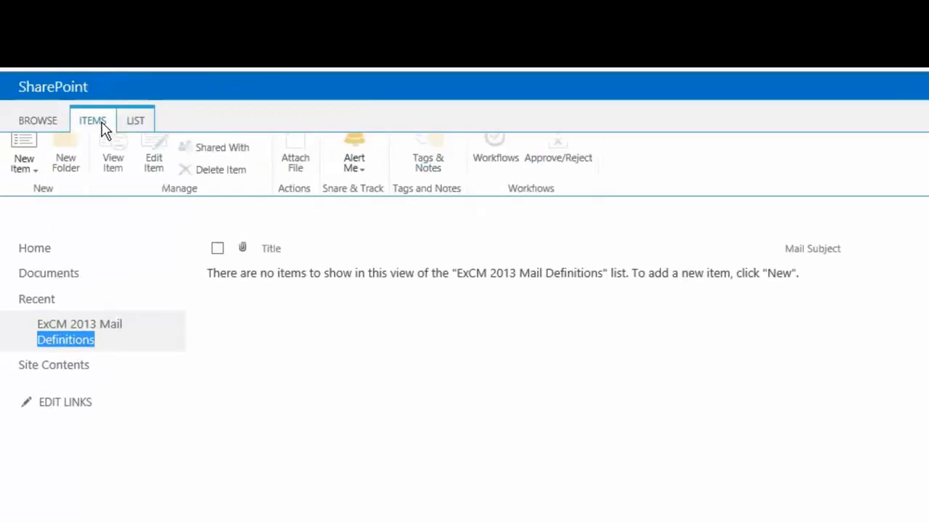
pyautogui.click(21, 178)
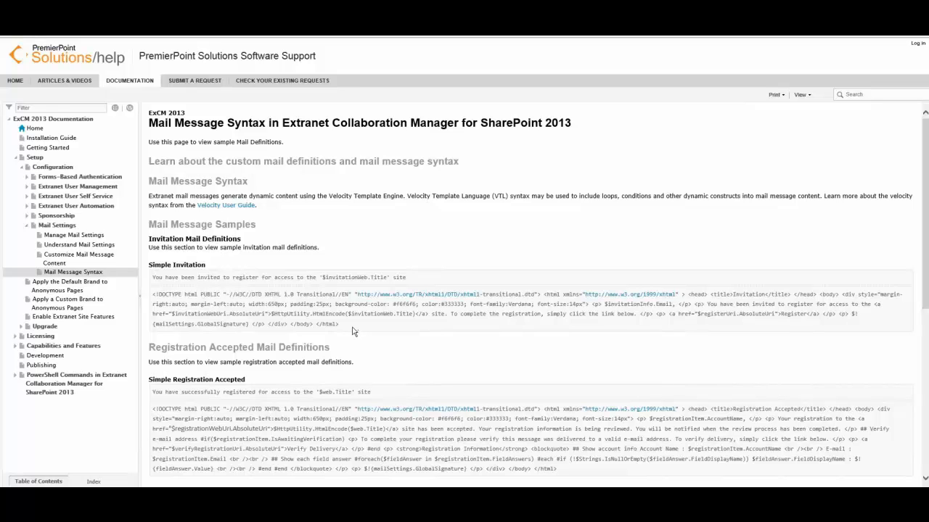
# - Copy the Simple Invitation HTML sample from the Mail Message Syntax help page into the new item's Mail Body
pyautogui.moveTo(355, 331); pyautogui.dragTo(154, 294)
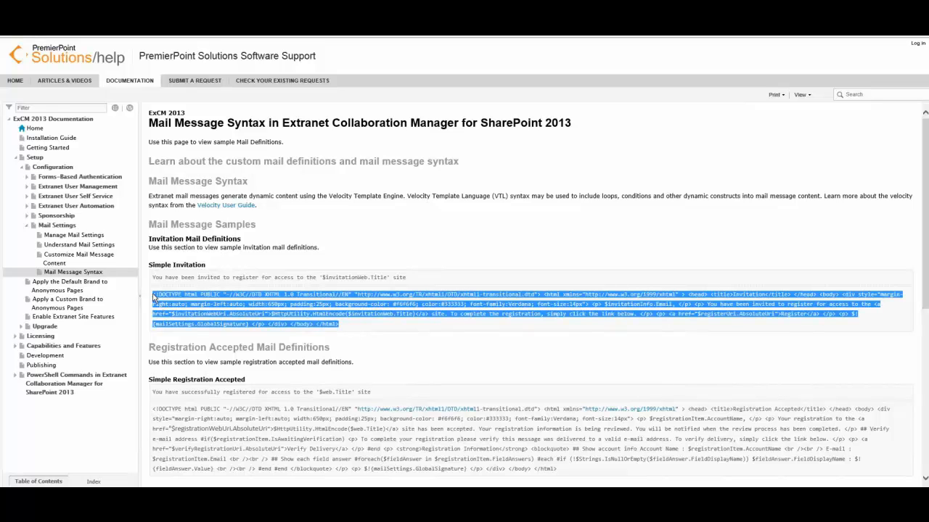
pyautogui.rightClick(183, 316)
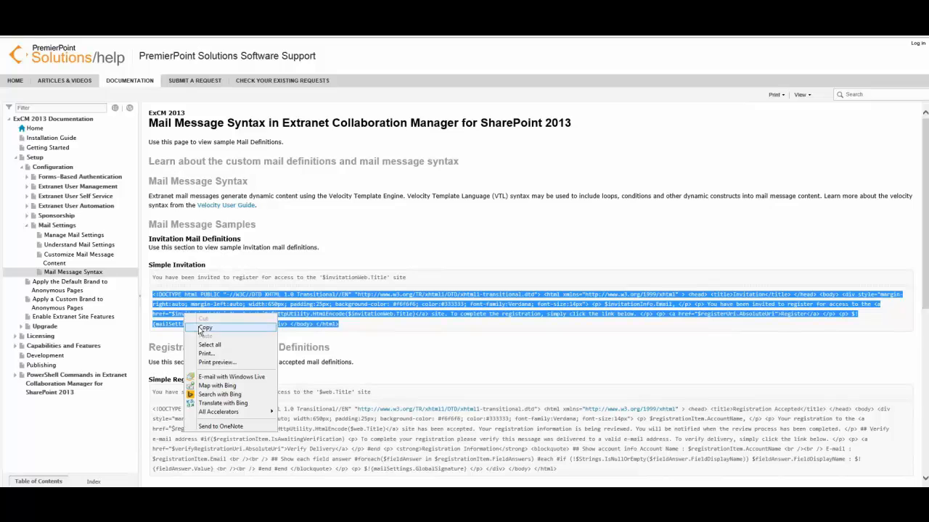
pyautogui.click(202, 327)
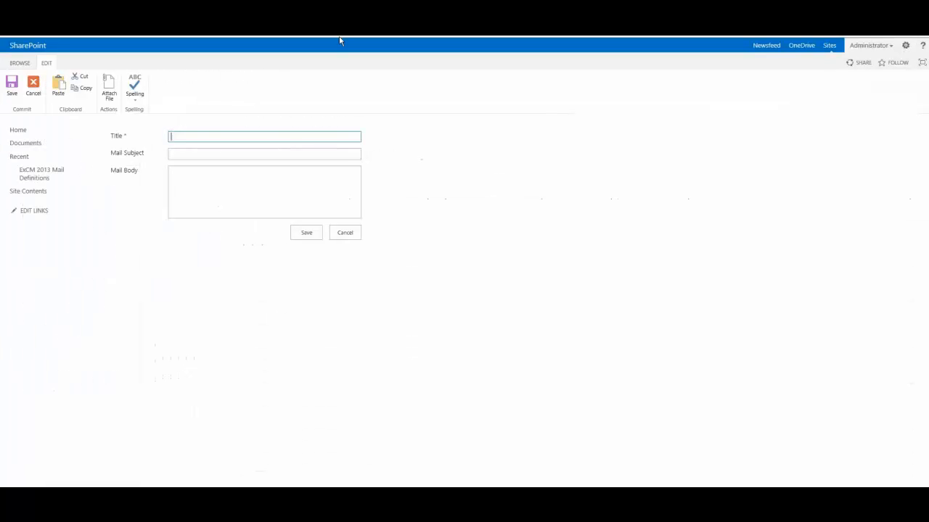
pyautogui.click(187, 179)
pyautogui.rightClick(187, 181)
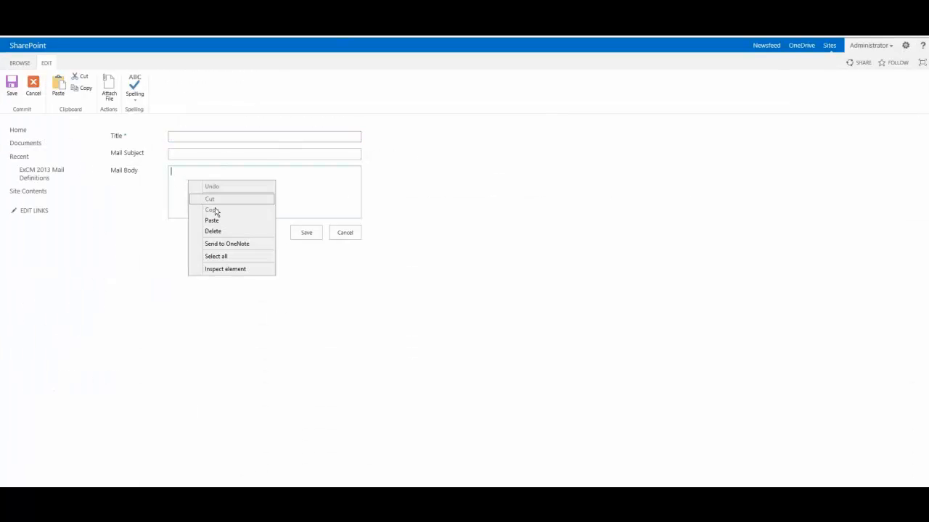
pyautogui.click(214, 221)
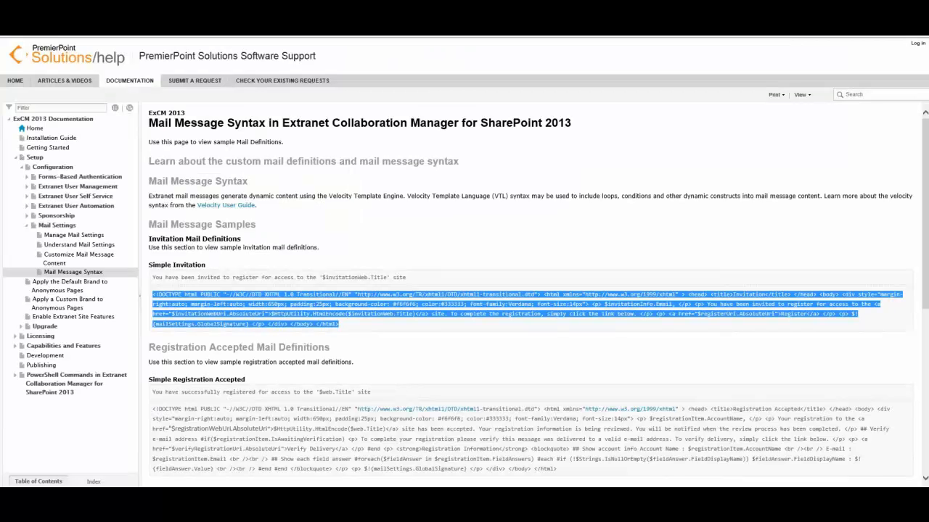
# - Copy the Simple Invitation subject line from the Mail Message Syntax help page into the new item's Mail Subject
pyautogui.click(364, 279)
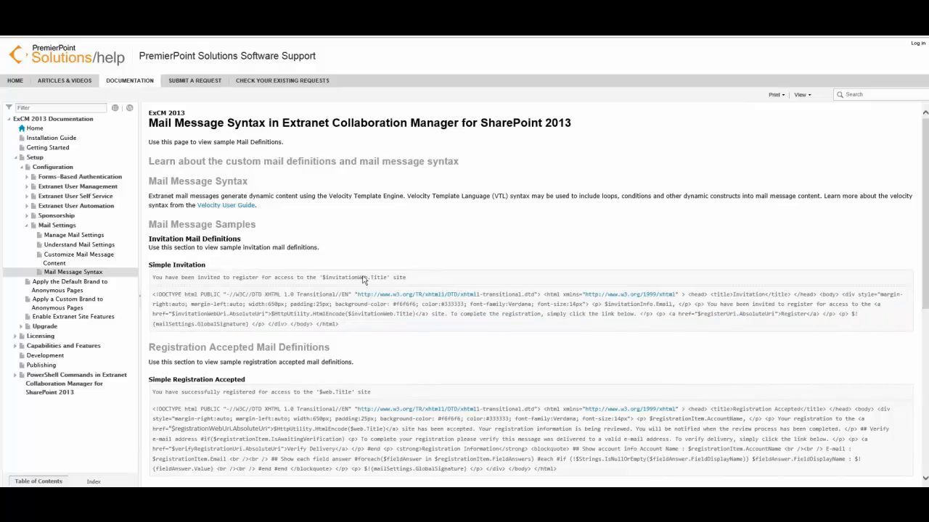
pyautogui.moveTo(407, 278); pyautogui.dragTo(154, 281)
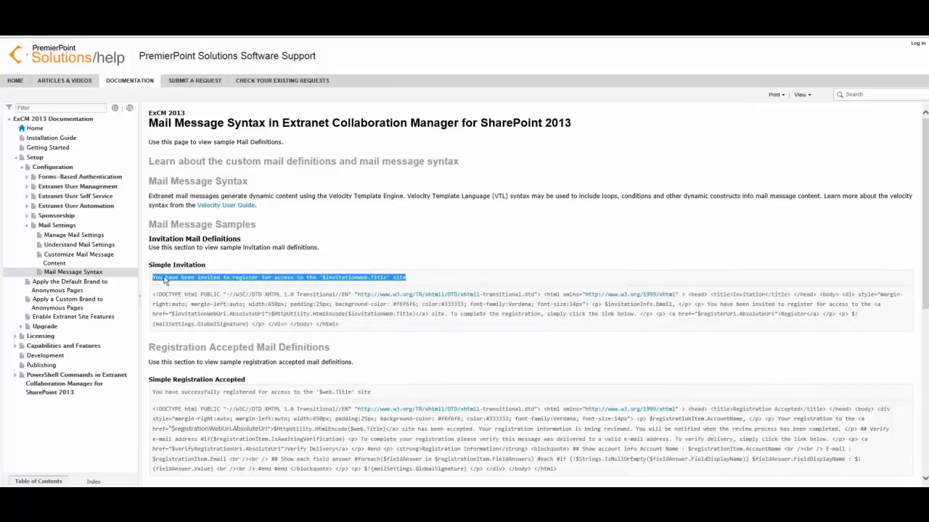
pyautogui.rightClick(165, 281)
pyautogui.click(178, 291)
pyautogui.hotkey('alt', 'Tab')
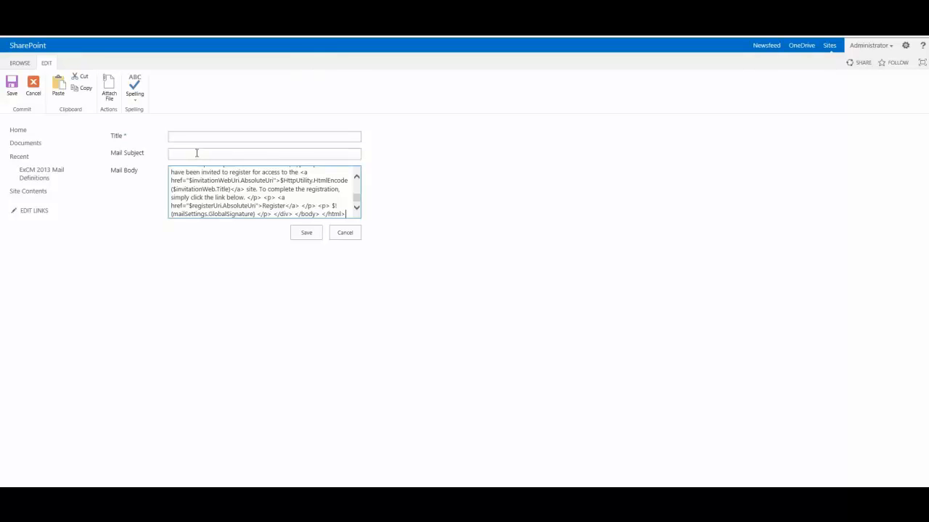
pyautogui.click(196, 153)
pyautogui.rightClick(197, 152)
pyautogui.click(219, 193)
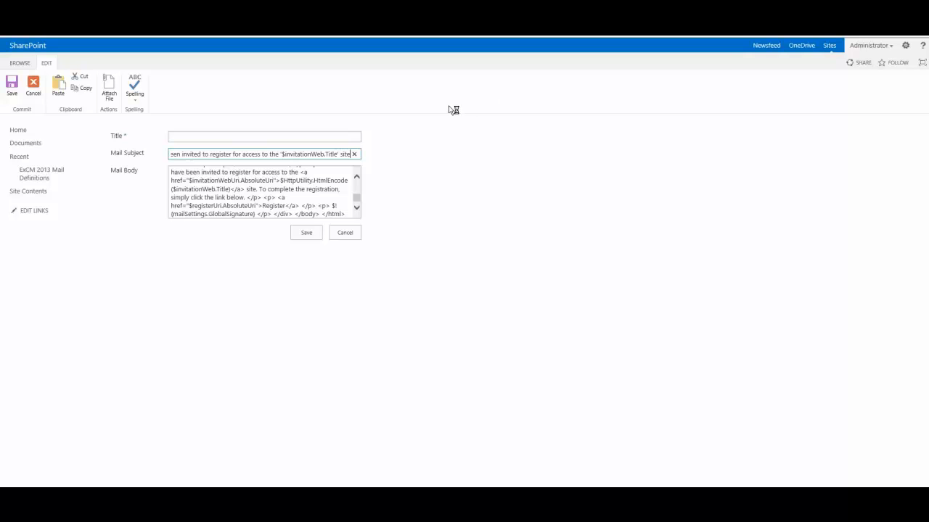
# - Title the new mail definition "Custom ExCM 2013 Invitation" and save it
pyautogui.click(270, 135)
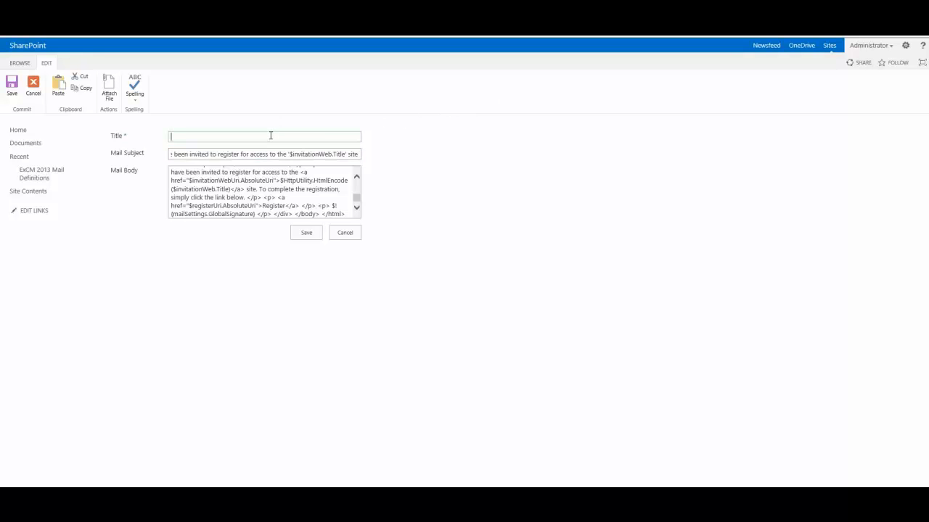
pyautogui.write('Custom ExCM 2013 Invitation')
pyautogui.click(309, 238)
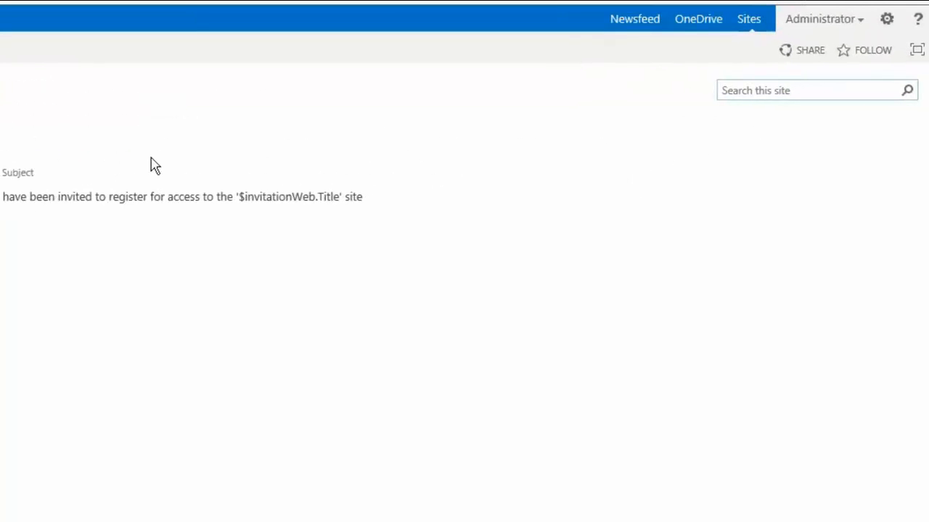
# - Open the Invitation message's settings from the site's Extranet Mail Settings
pyautogui.click(888, 22)
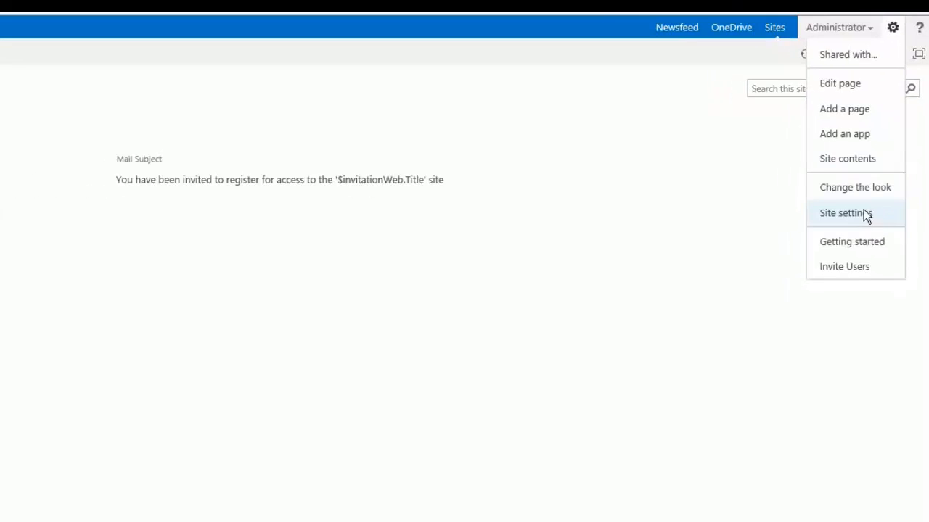
pyautogui.click(854, 235)
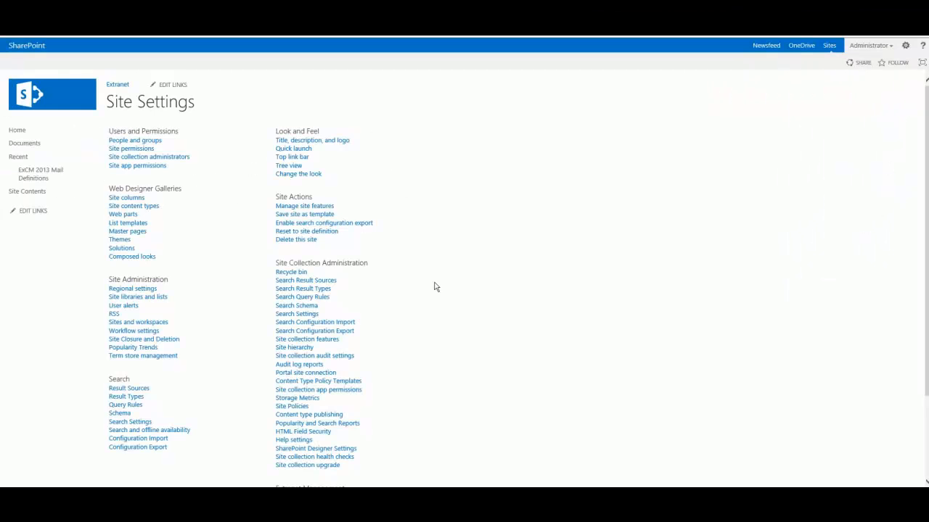
pyautogui.scroll(-3, 435, 287)
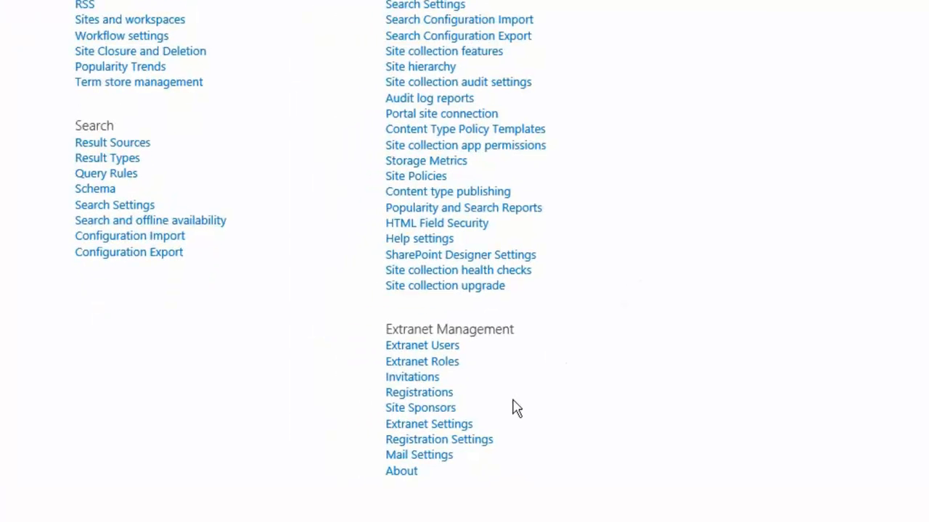
pyautogui.click(429, 461)
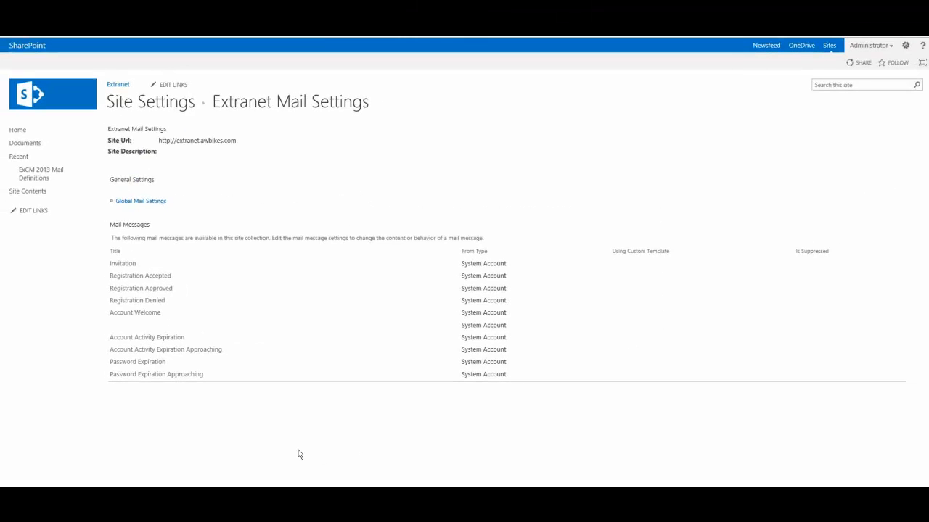
pyautogui.click(122, 265)
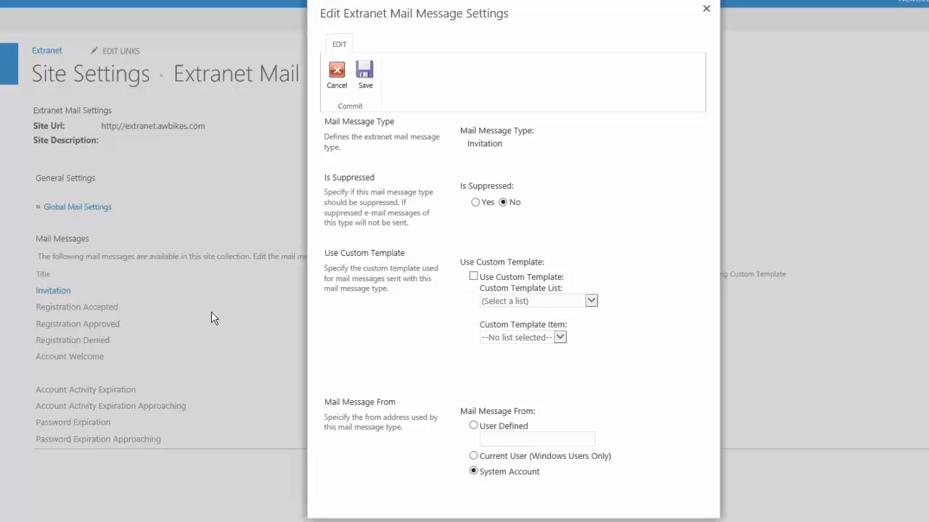
# - Enable a custom template for the Invitation message, using the ExCM 2013 Mail Definitions list and the Custom ExCM 2013 Invitation item, and save
pyautogui.click(474, 277)
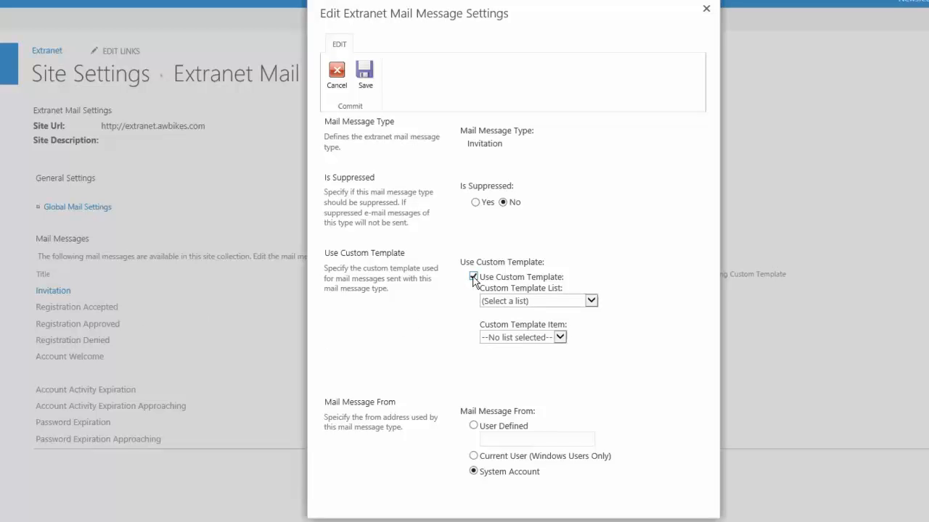
pyautogui.click(591, 303)
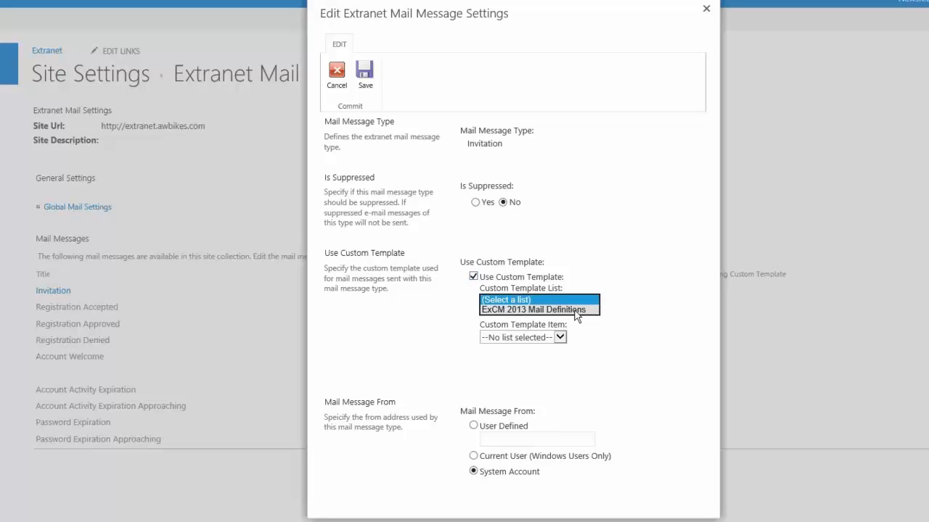
pyautogui.click(576, 310)
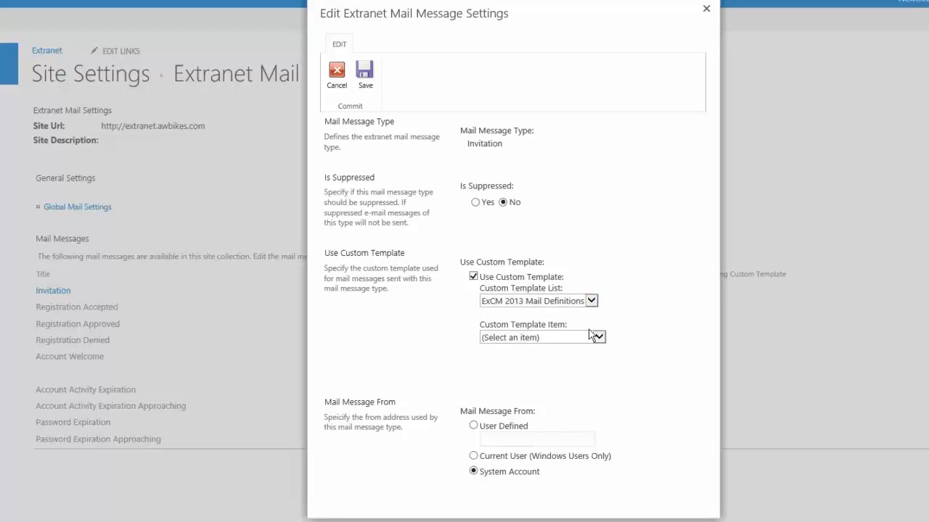
pyautogui.click(600, 339)
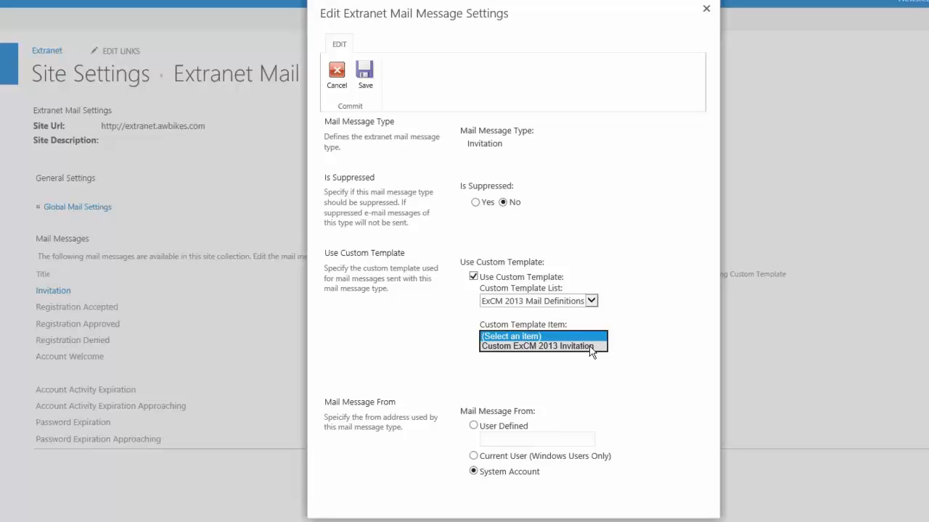
pyautogui.click(591, 346)
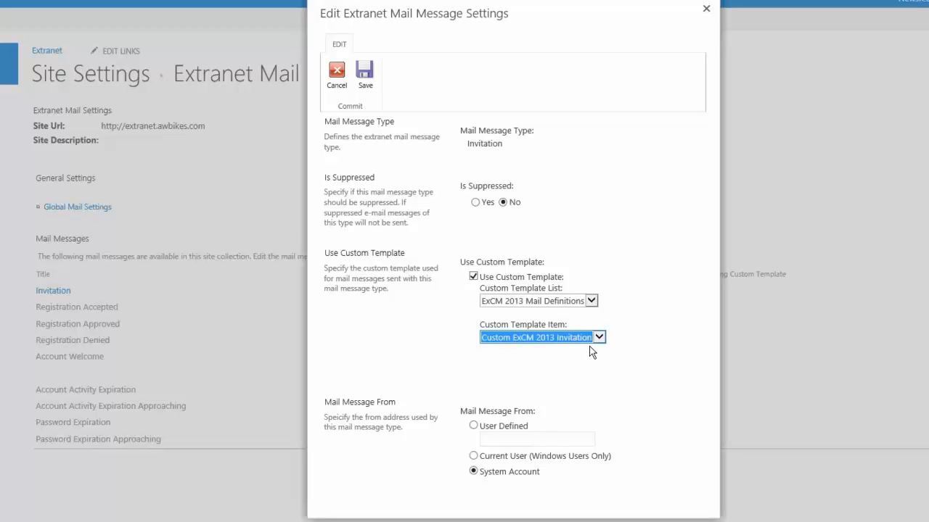
pyautogui.click(364, 80)
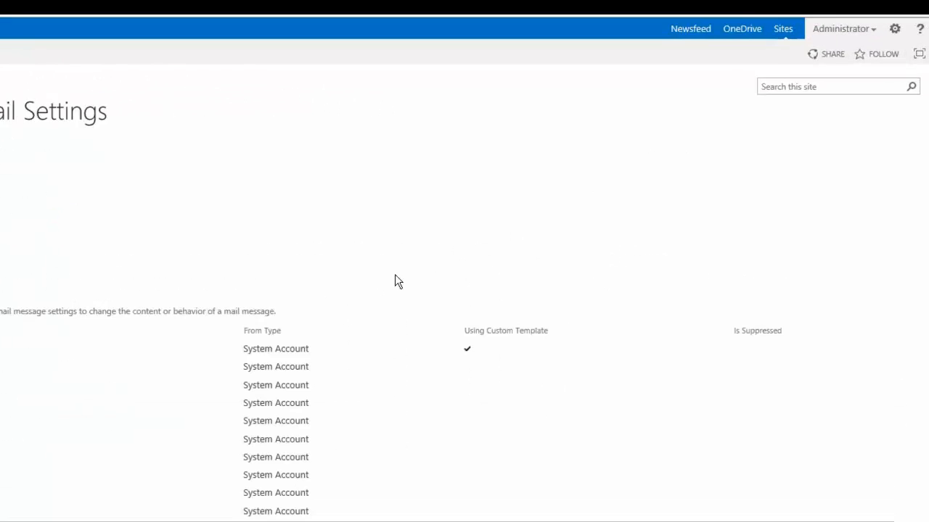
# - Return to the site contents and open the ExCM 2013 Mail Definitions list
pyautogui.click(891, 25)
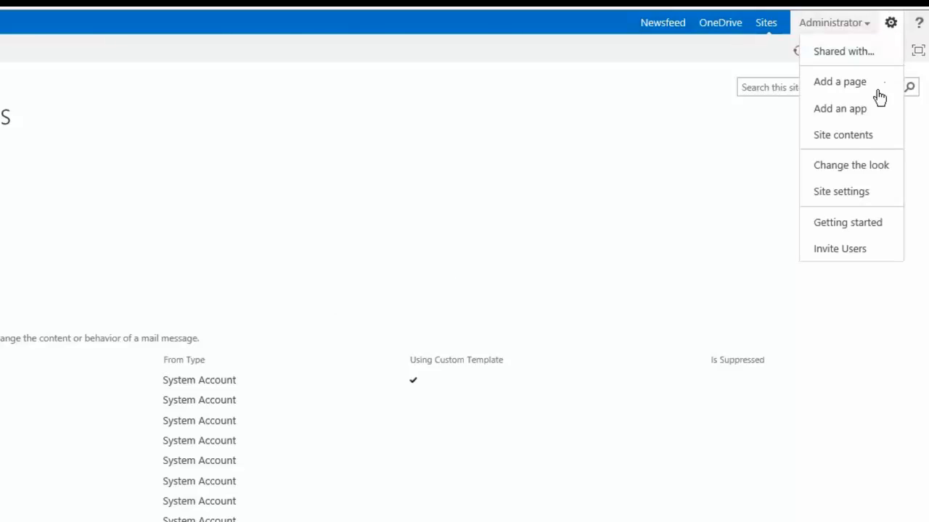
pyautogui.click(866, 142)
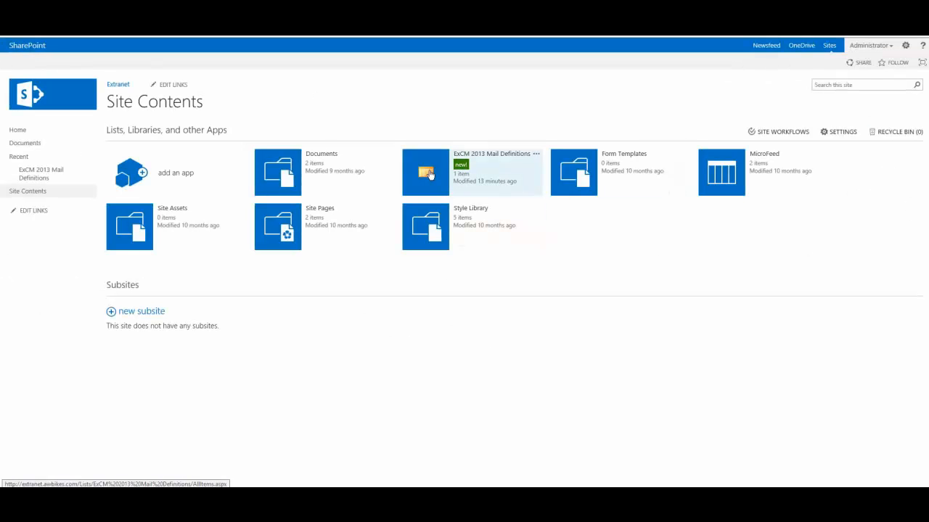
pyautogui.click(428, 174)
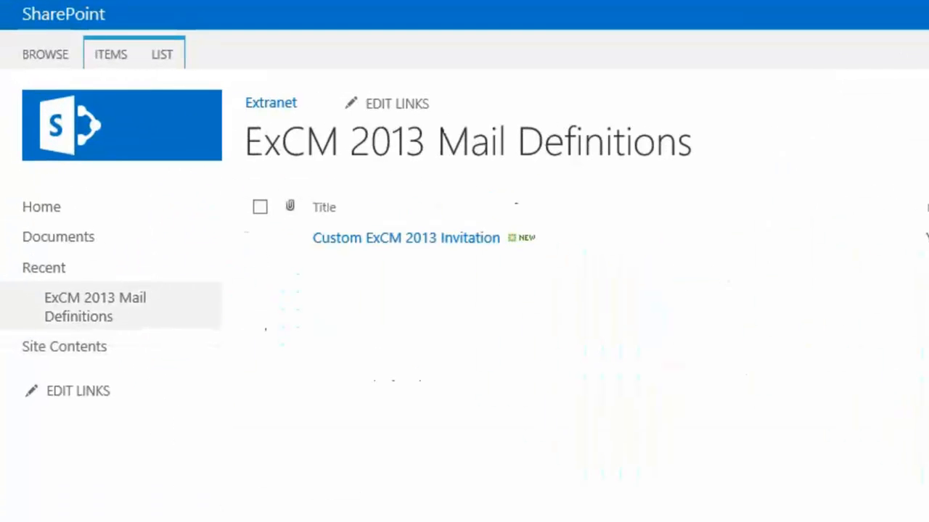
# - Open the Custom ExCM 2013 Invitation mail definition for editing
pyautogui.click(258, 242)
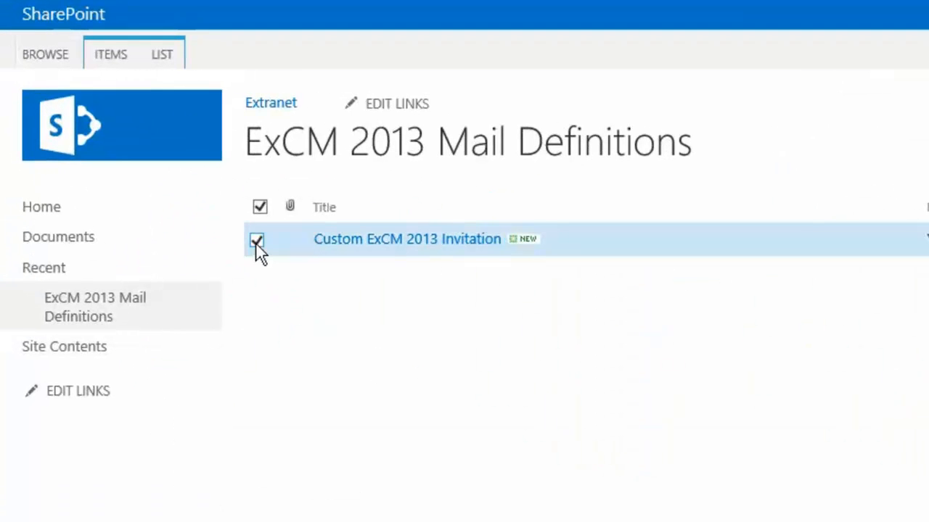
pyautogui.click(110, 50)
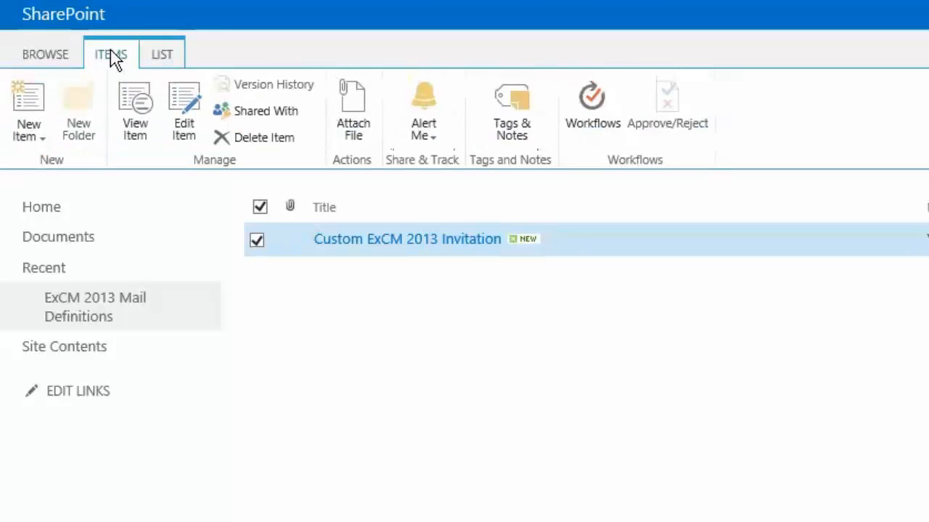
pyautogui.click(194, 101)
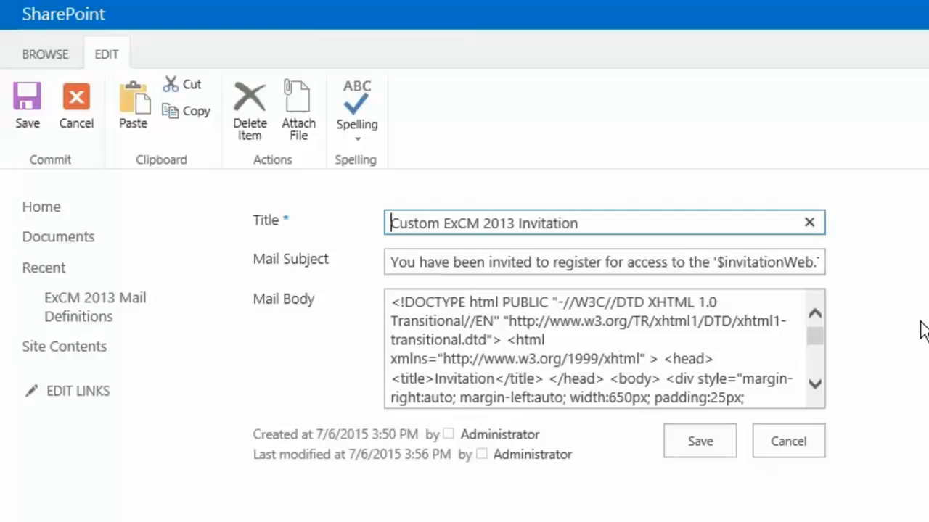
# - Replace the site hyperlink in the Mail Body's invitation sentence with plain $invitationWeb.Title and save the mail definition
pyautogui.click(816, 391)
pyautogui.click(817, 390)
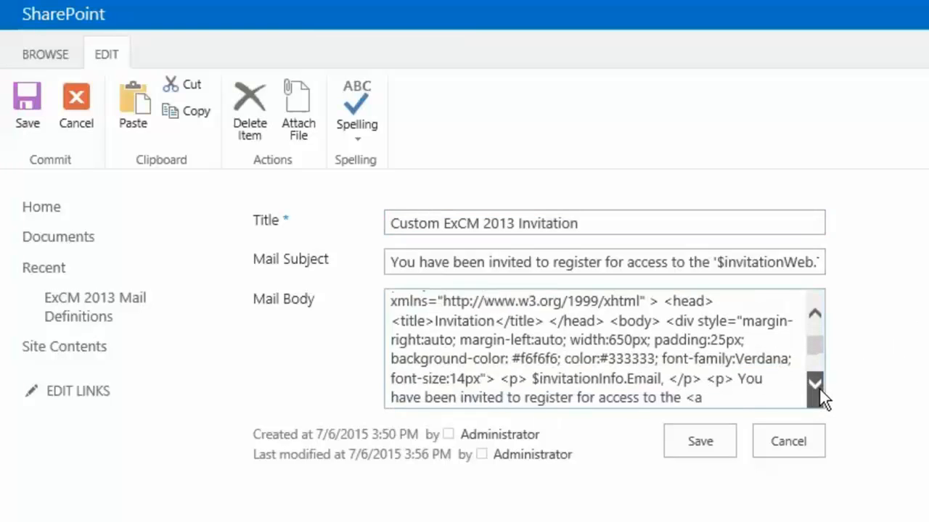
pyautogui.click(820, 389)
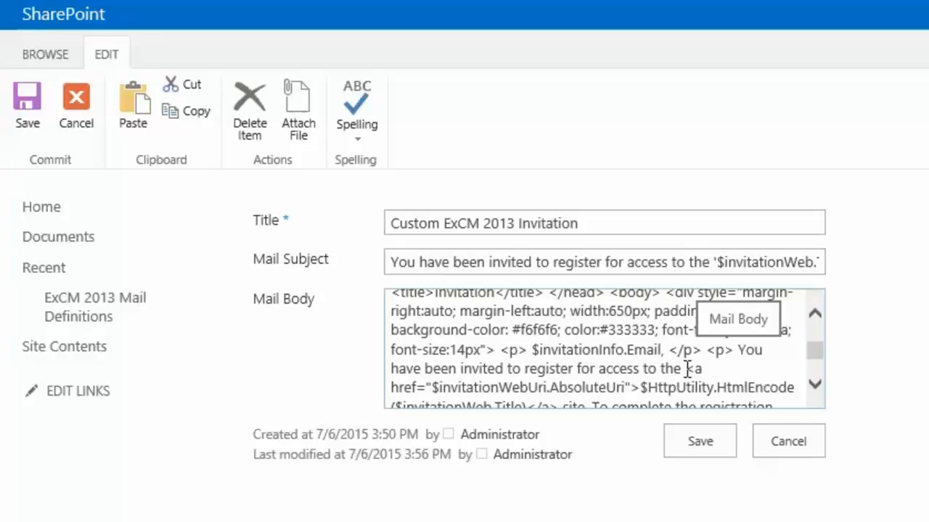
pyautogui.moveTo(686, 370); pyautogui.dragTo(395, 320)
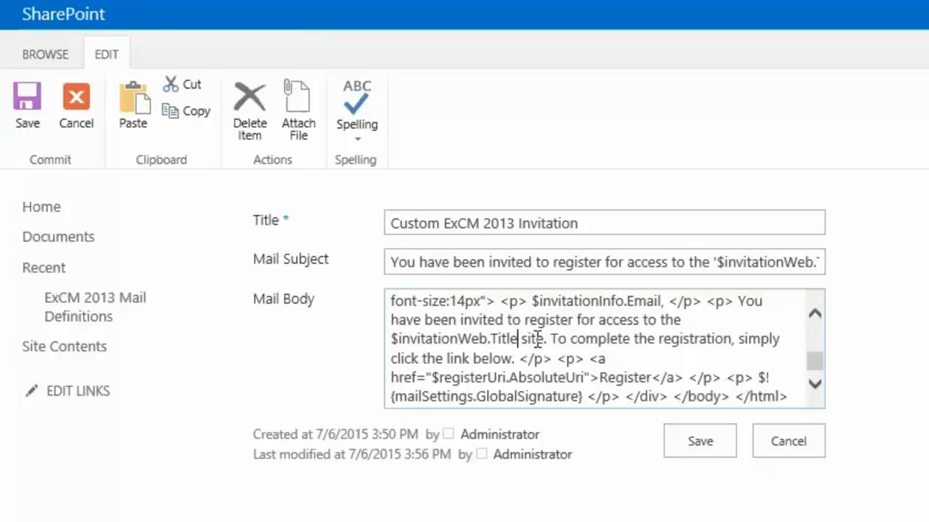
pyautogui.click(710, 442)
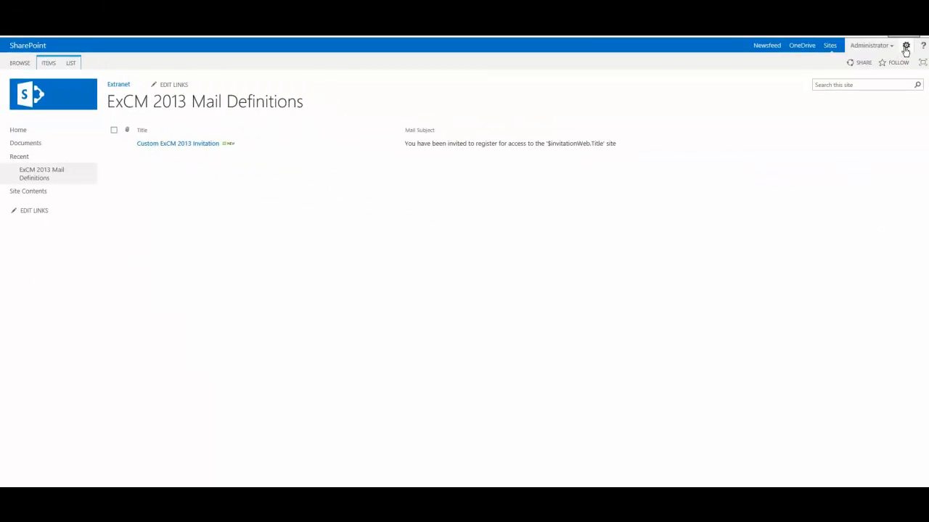
# - Create a new user invitation from the site, enter the invitee's e-mail address, and save it
pyautogui.click(906, 48)
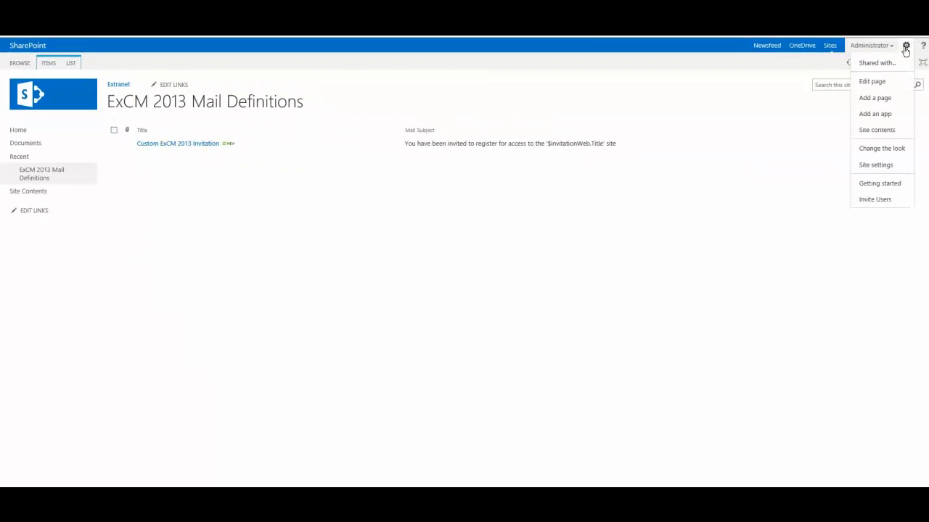
pyautogui.click(873, 200)
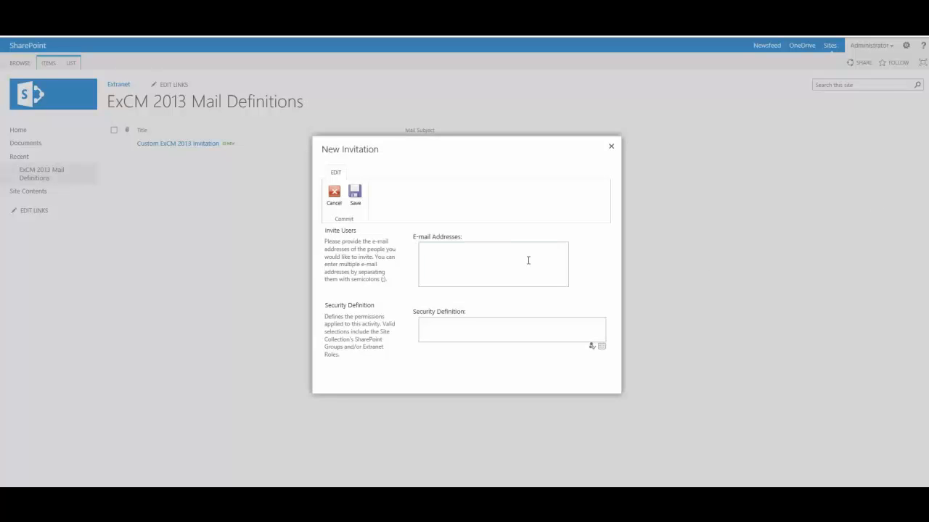
pyautogui.click(516, 258)
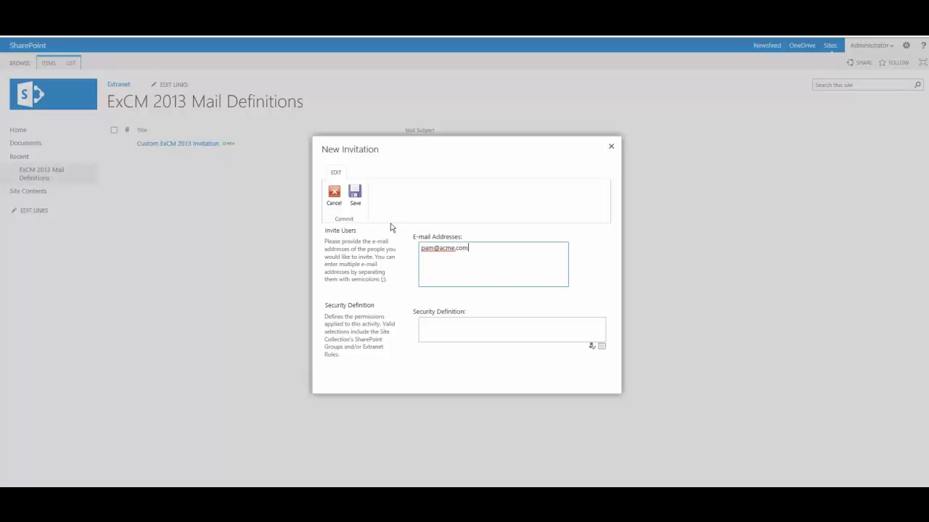
pyautogui.click(355, 197)
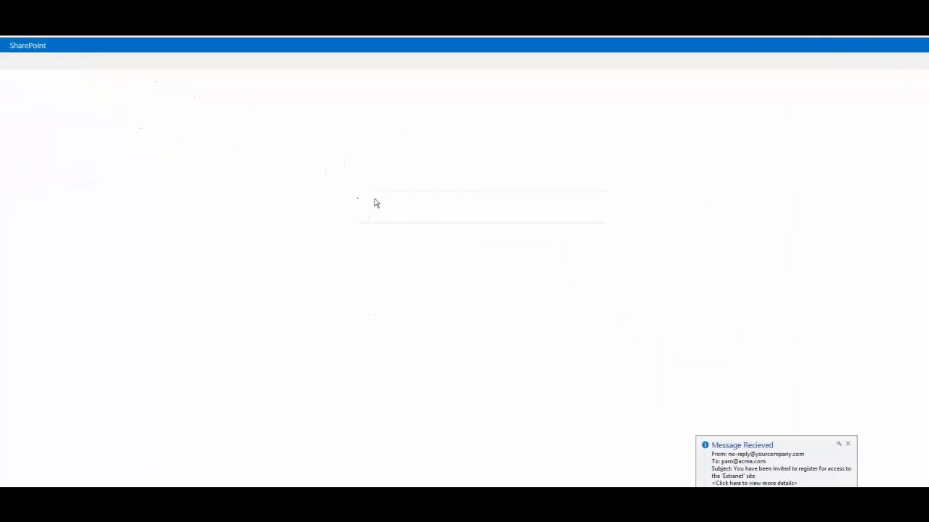
# - Open the received invitation message in Outlook and examine how the site name appears in its body
pyautogui.click(741, 464)
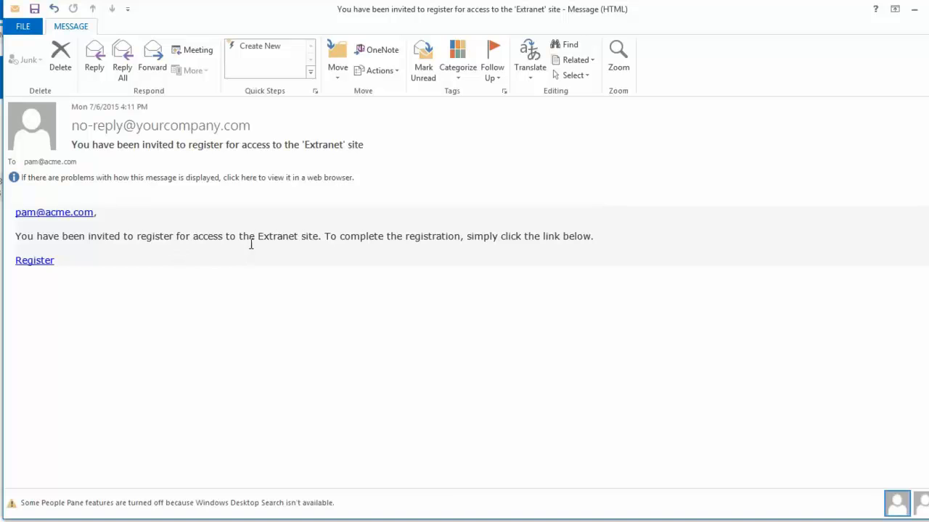
pyautogui.moveTo(317, 235); pyautogui.dragTo(258, 237)
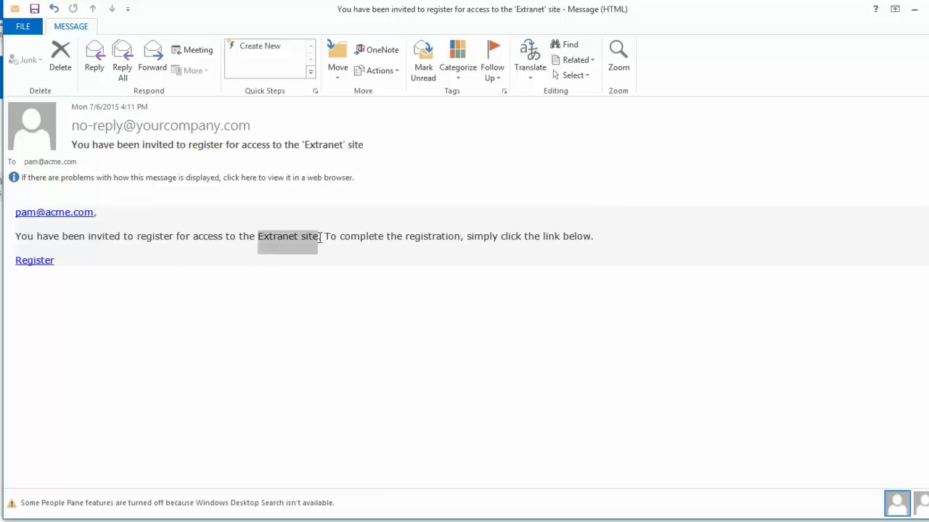
pyautogui.click(317, 337)
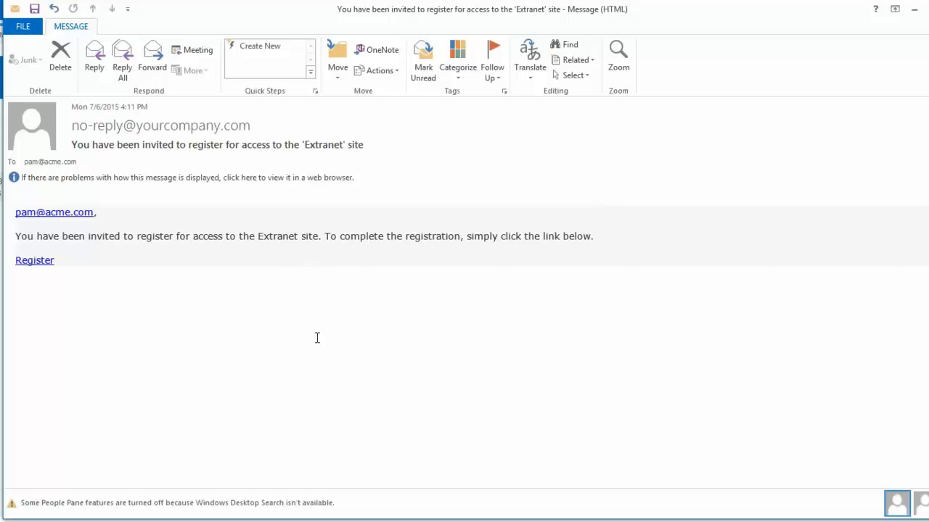